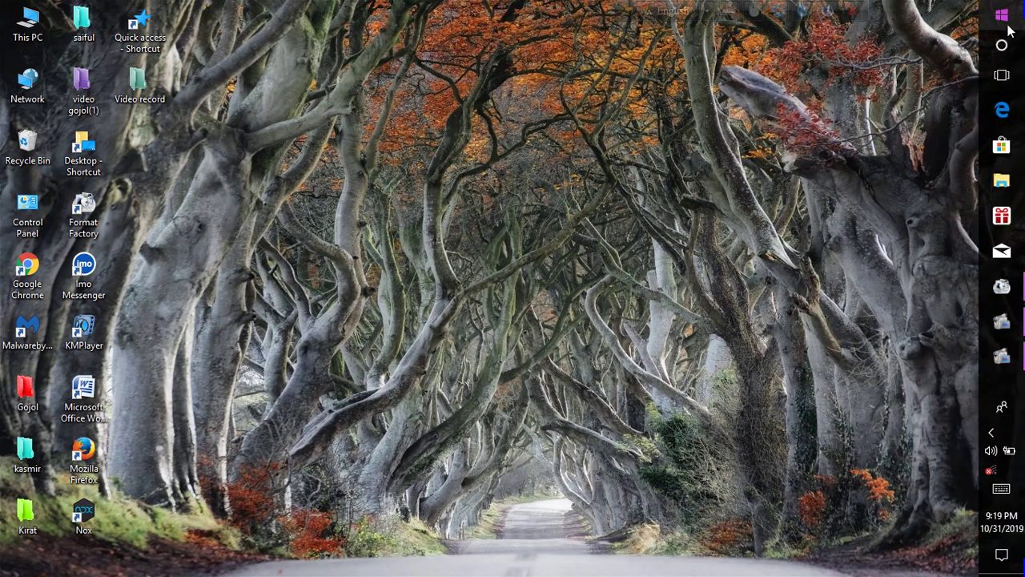
# Open the Mouse page of the Devices settings in Windows and bring up the additional mouse options
pyautogui.click(1009, 28)
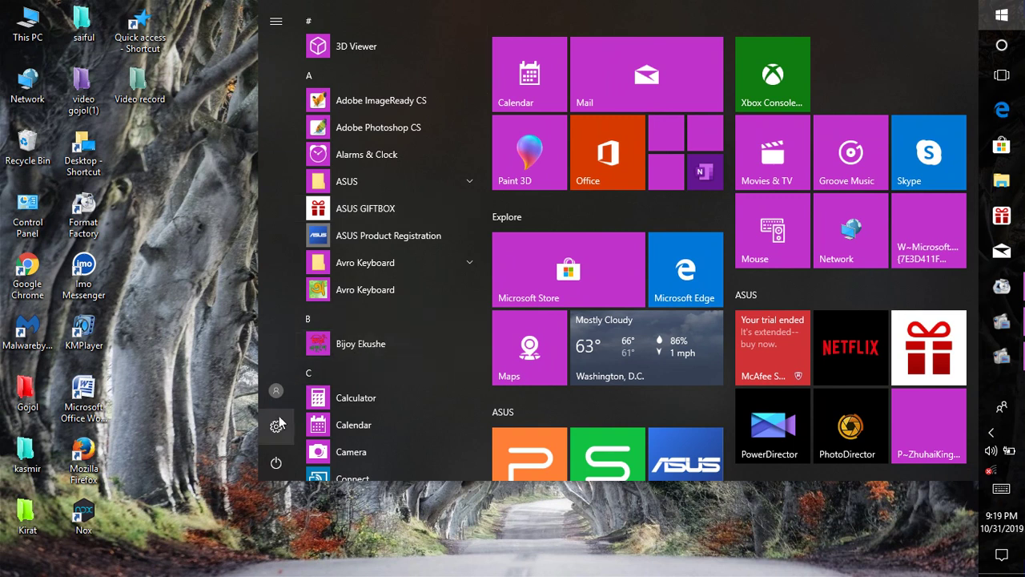
pyautogui.click(277, 425)
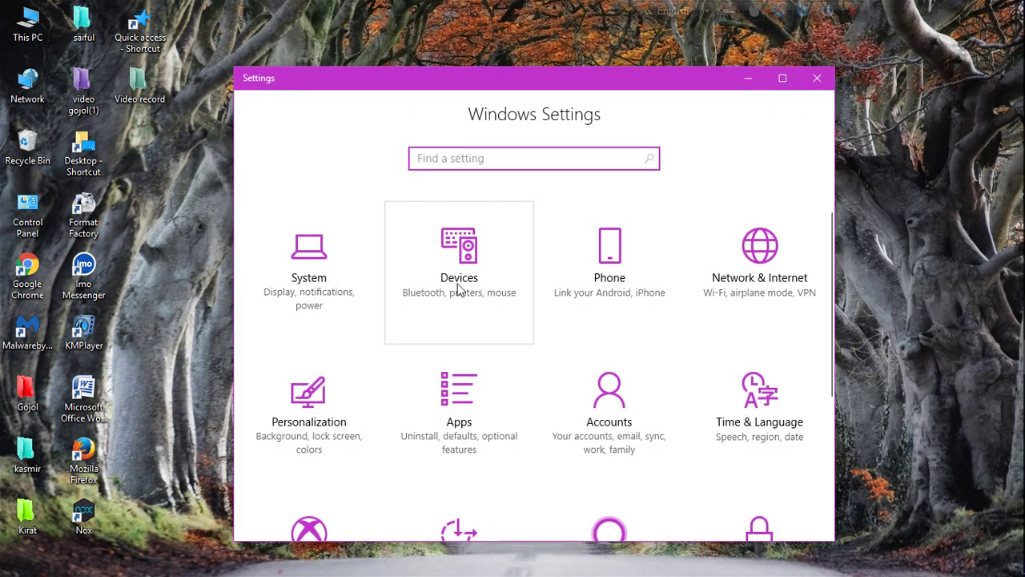
pyautogui.click(459, 290)
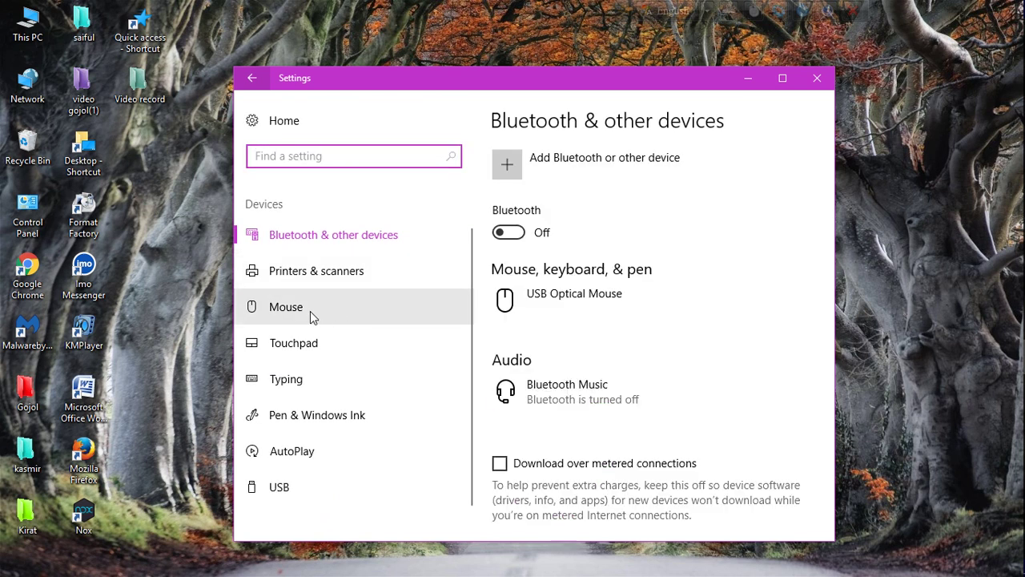
pyautogui.click(309, 311)
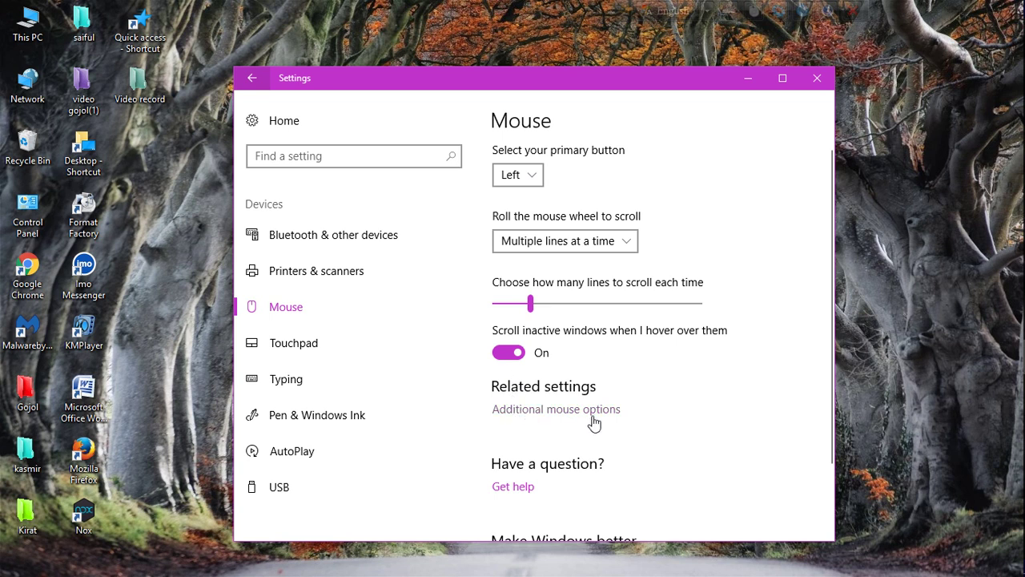
pyautogui.click(544, 410)
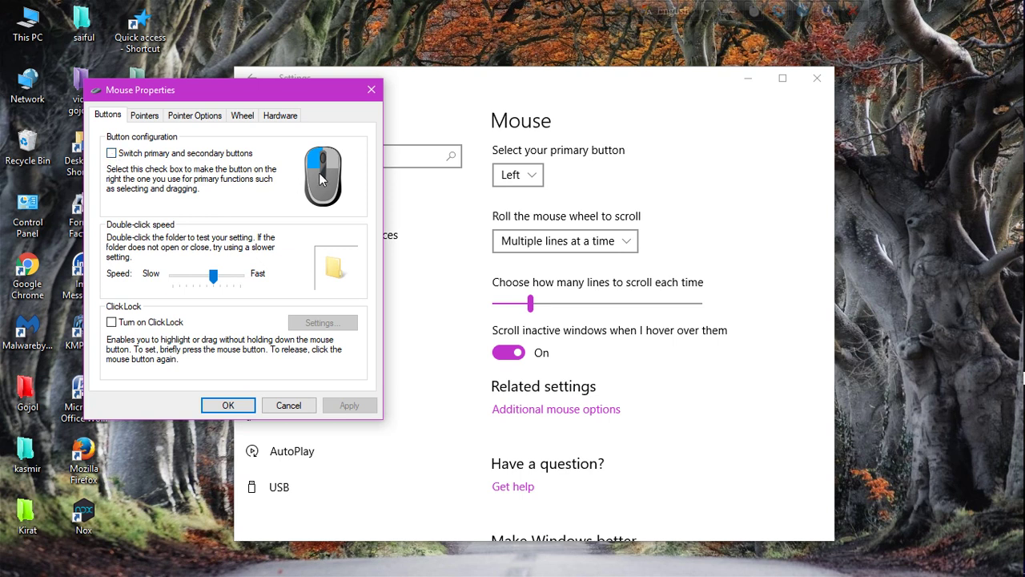
# Switch the primary and secondary mouse buttons and test the swap by opening and closing This PC
pyautogui.click(112, 154)
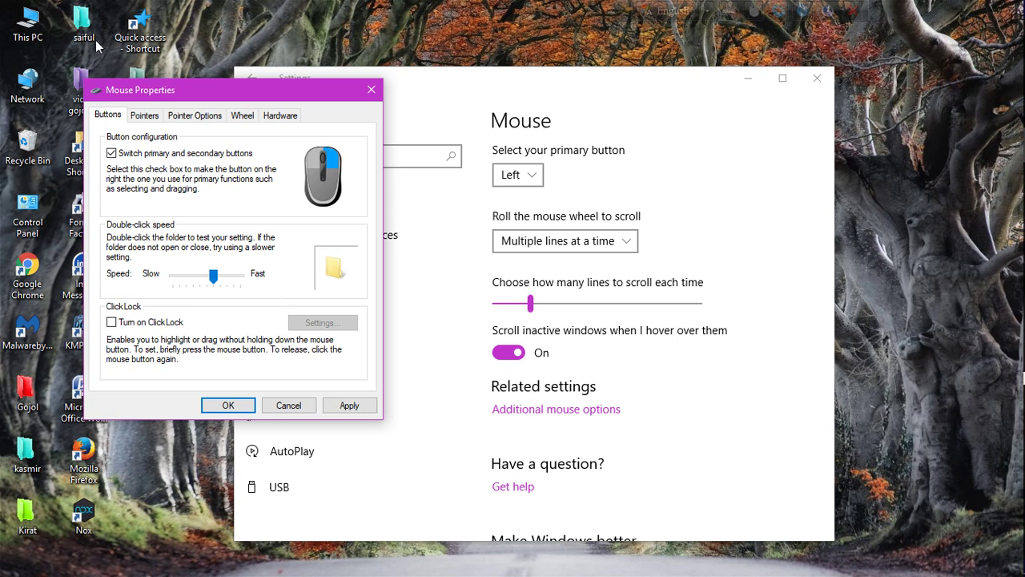
pyautogui.rightClick(46, 32)
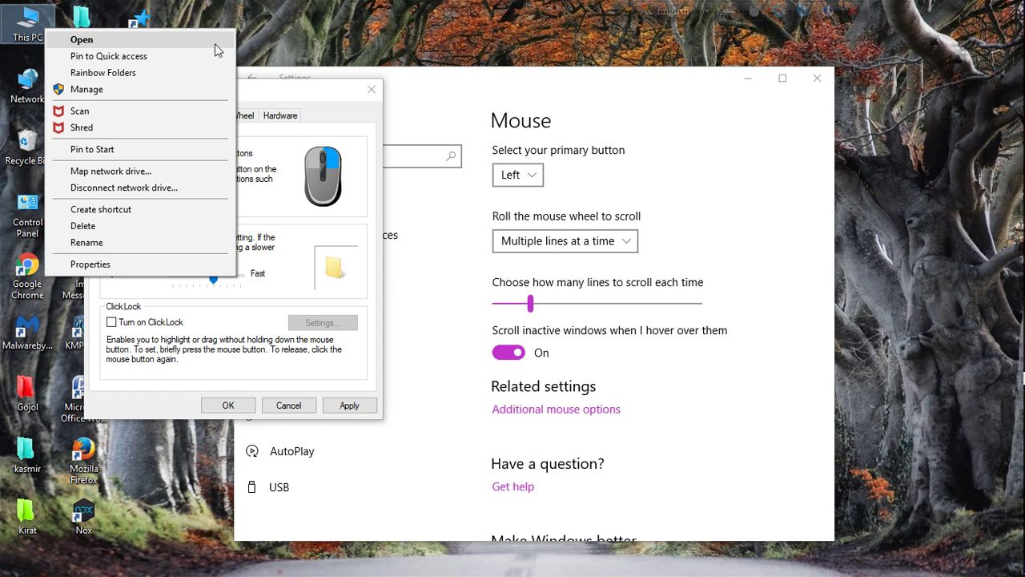
pyautogui.rightClick(280, 14)
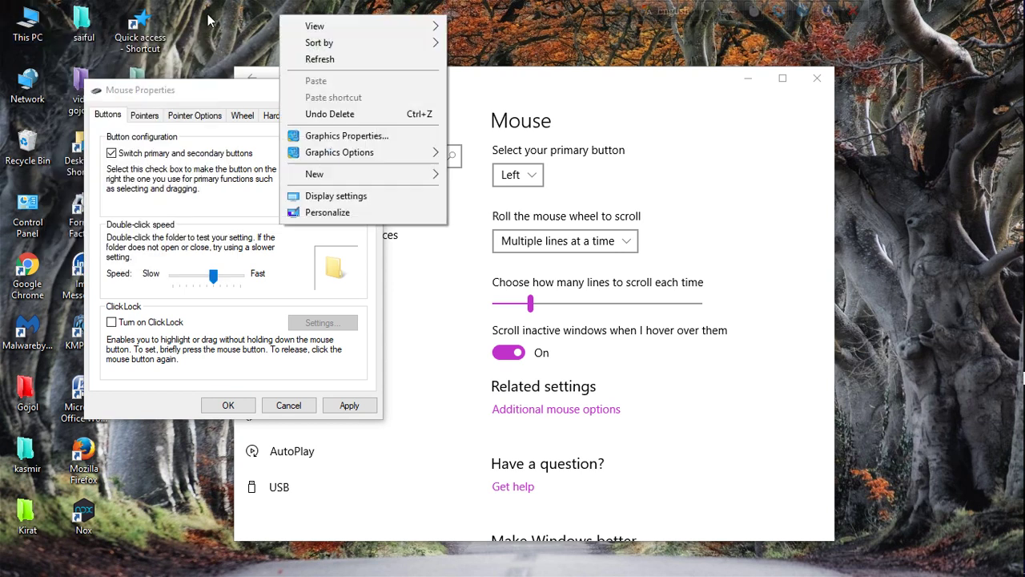
pyautogui.click(288, 60)
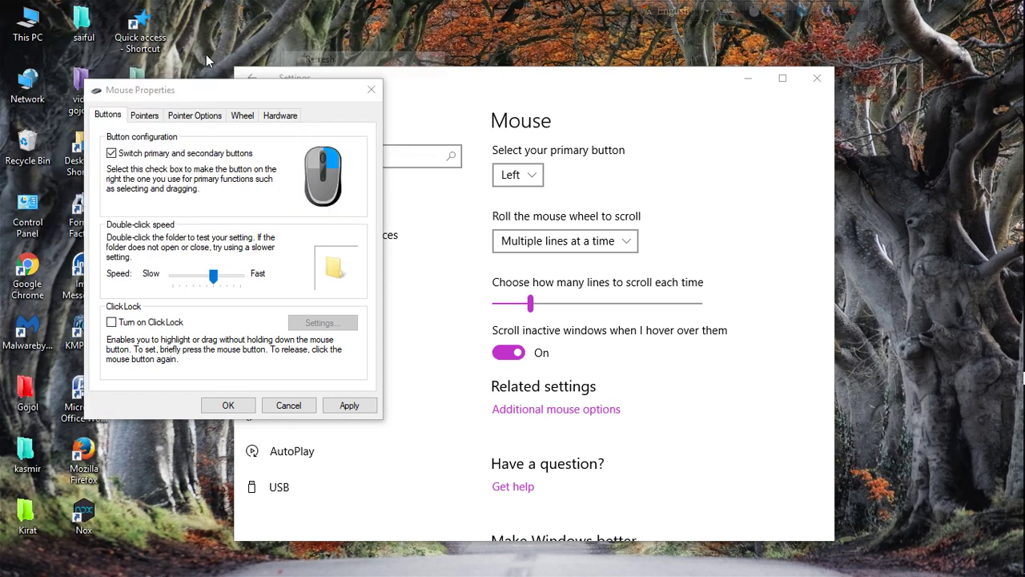
pyautogui.doubleClick(32, 36)
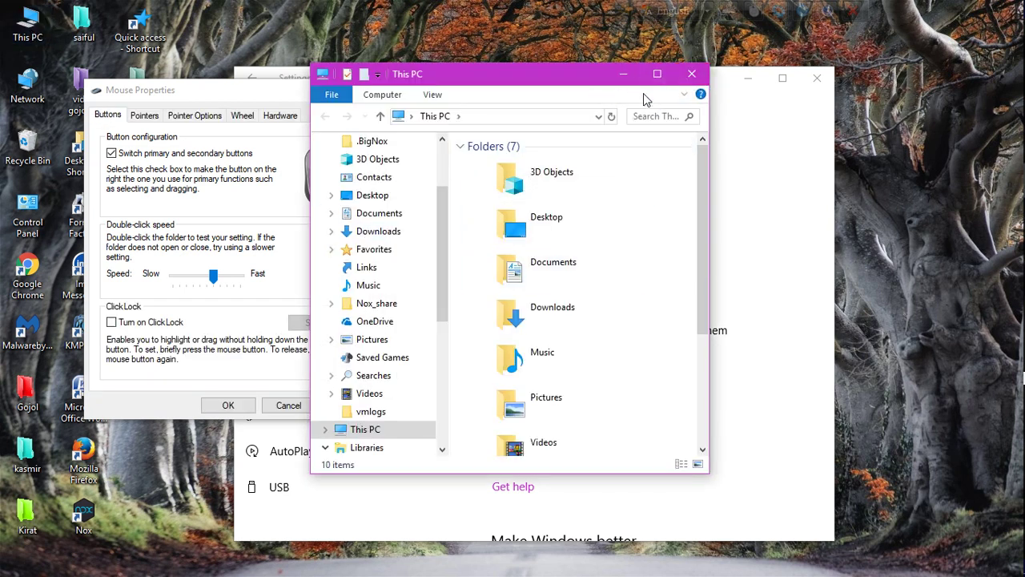
pyautogui.click(691, 74)
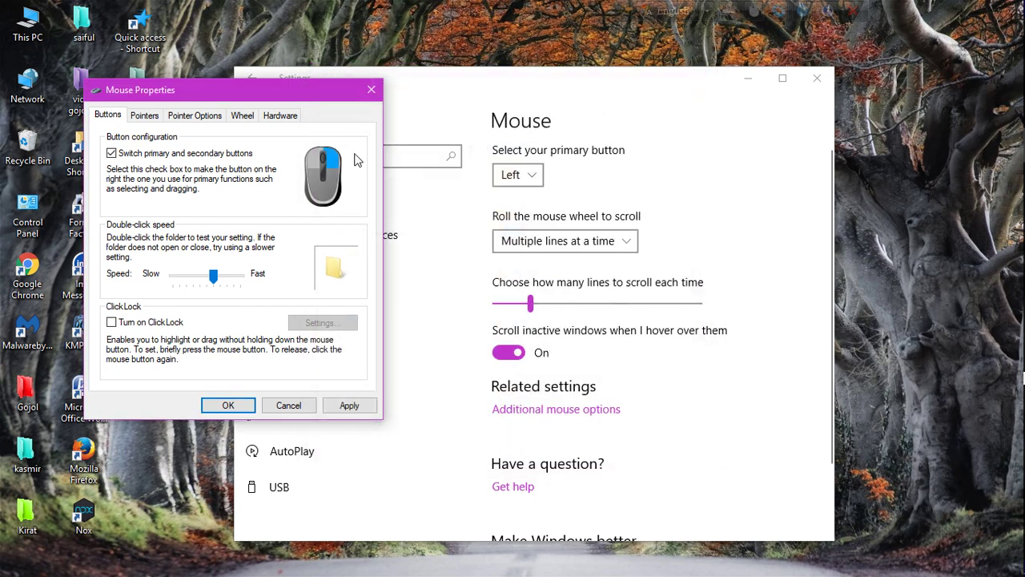
# Turn off the primary and secondary button switch and close Mouse Properties
pyautogui.click(112, 154)
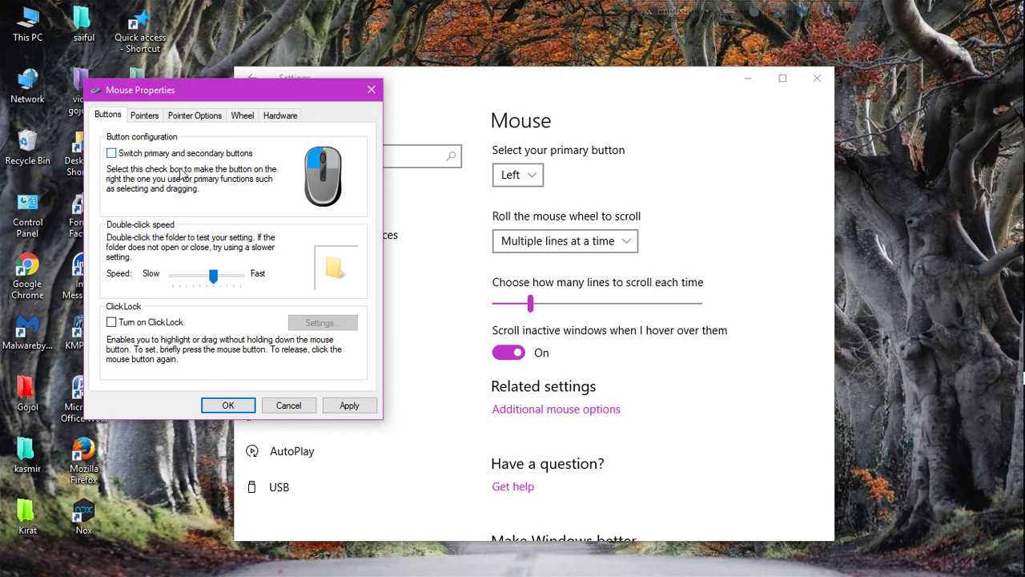
pyautogui.click(371, 90)
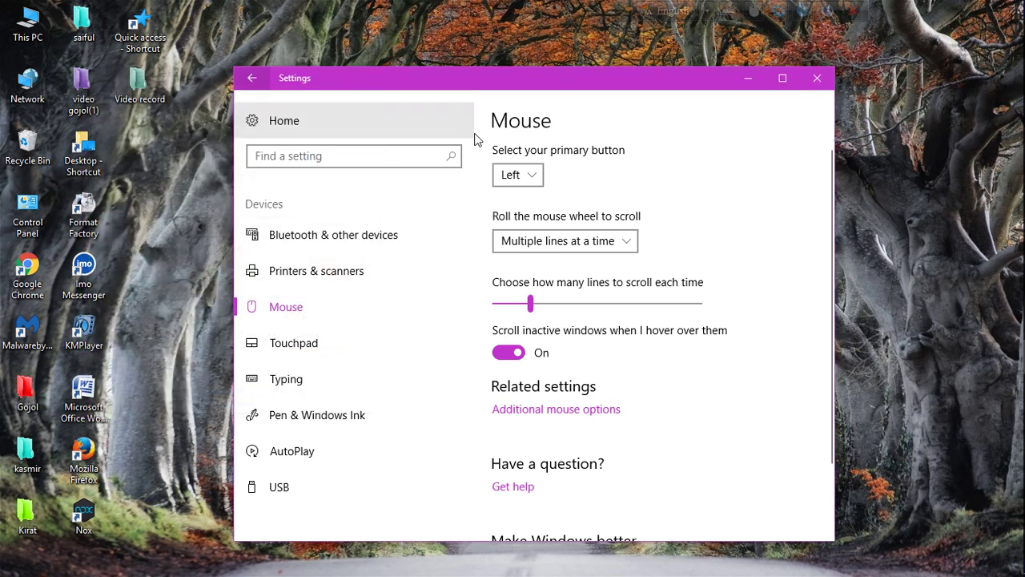
# Set the primary mouse button to Right and test the swapped buttons on the Touchpad entry
pyautogui.click(525, 186)
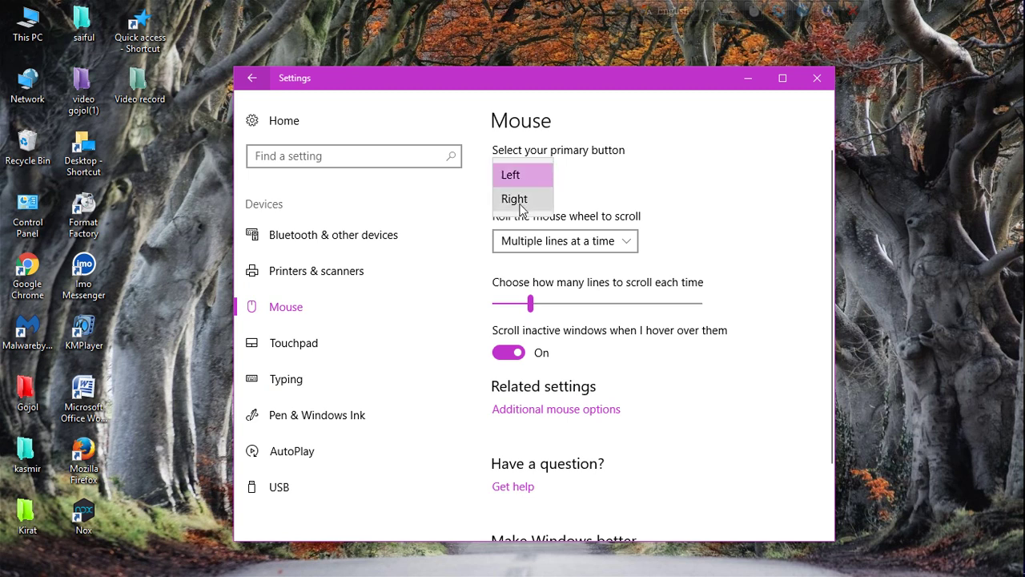
pyautogui.click(520, 200)
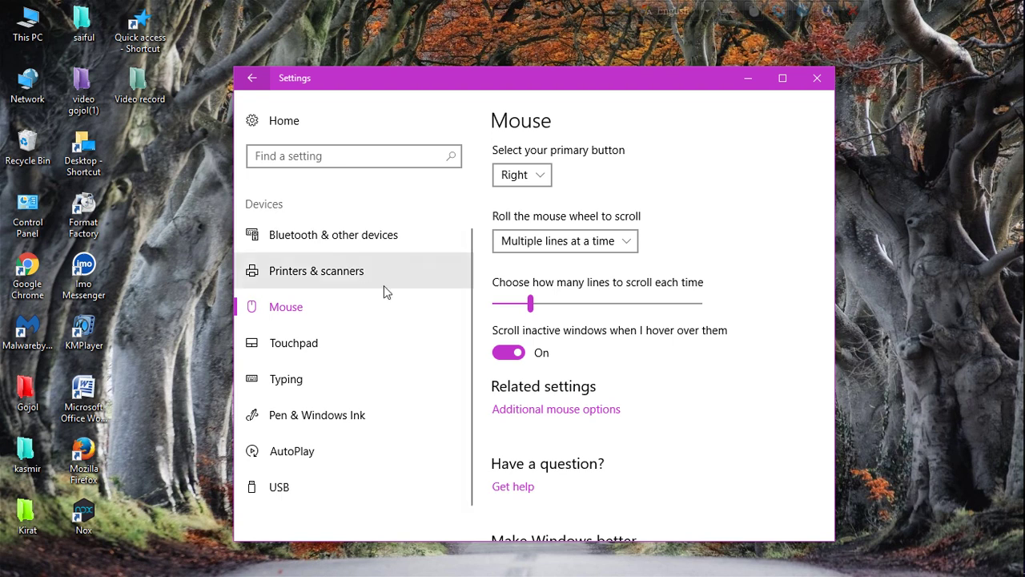
pyautogui.rightClick(324, 347)
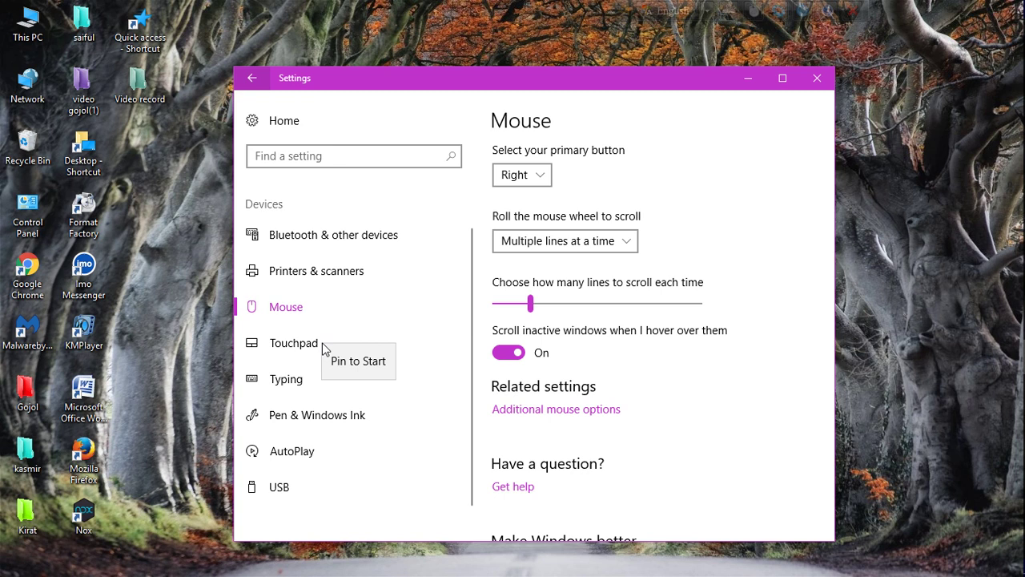
# Set the primary mouse button back to Left and open the Touchpad settings
pyautogui.click(504, 174)
pyautogui.click(504, 174)
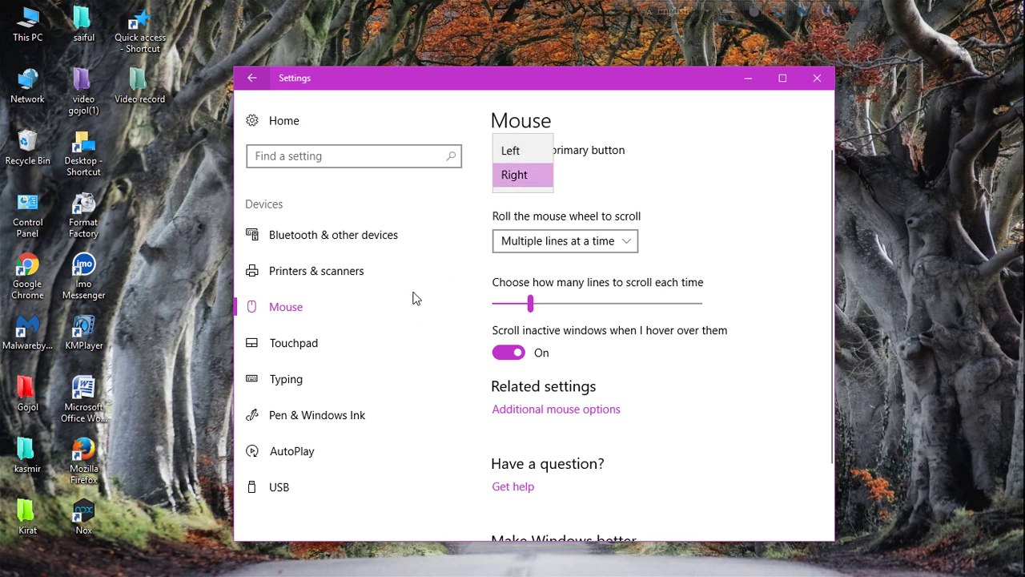
pyautogui.click(510, 151)
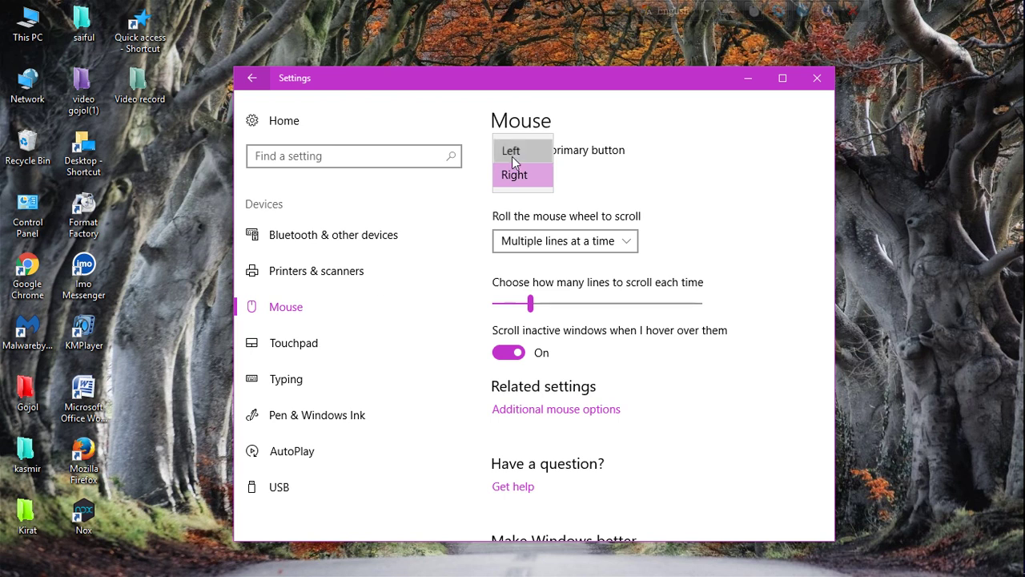
pyautogui.click(309, 356)
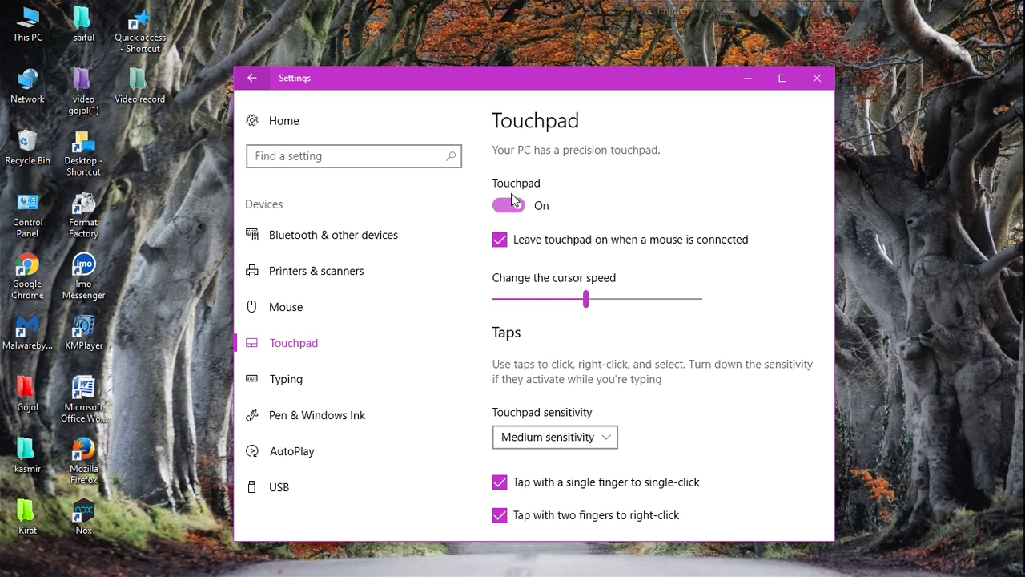
# Enter "ad" in a new Microsoft Word document, reposition the window, and close it without saving
pyautogui.doubleClick(91, 400)
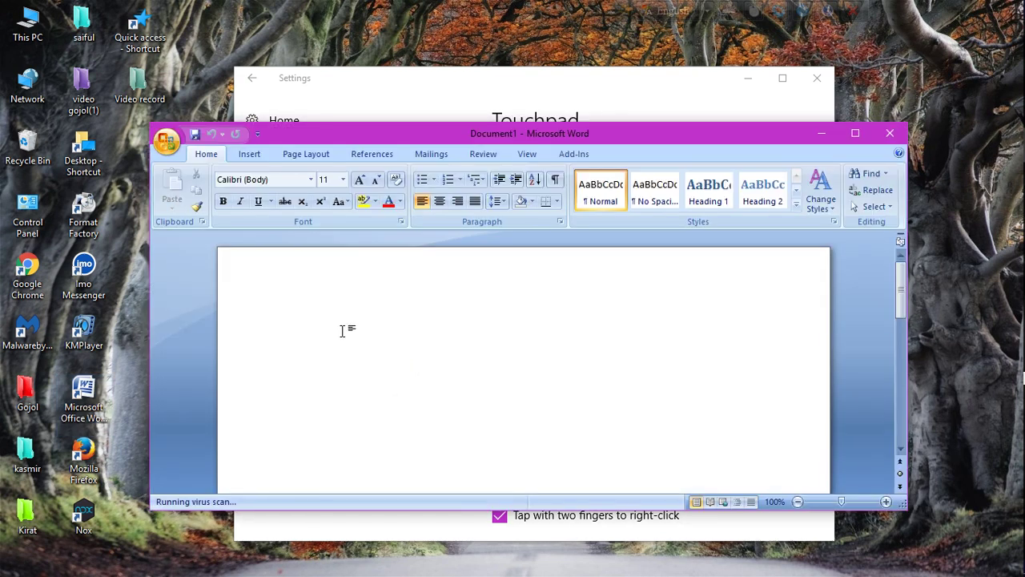
pyautogui.write('ad')
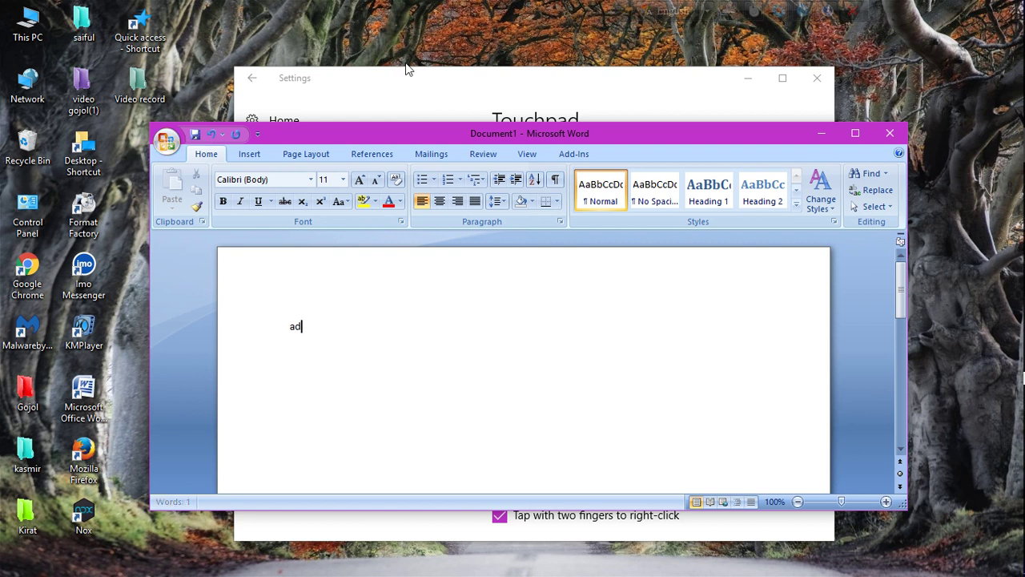
pyautogui.moveTo(415, 141); pyautogui.dragTo(416, 193)
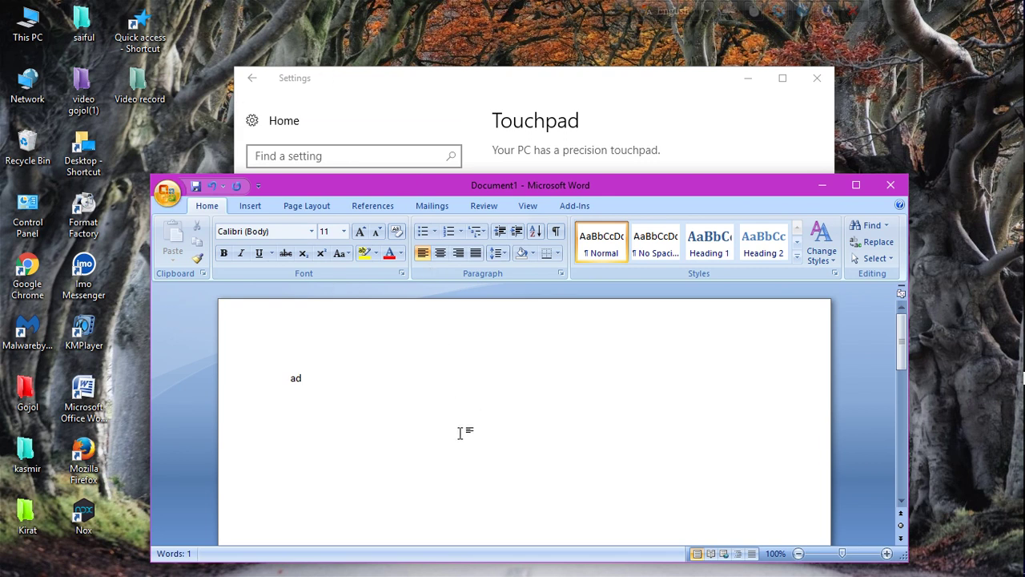
pyautogui.click(891, 185)
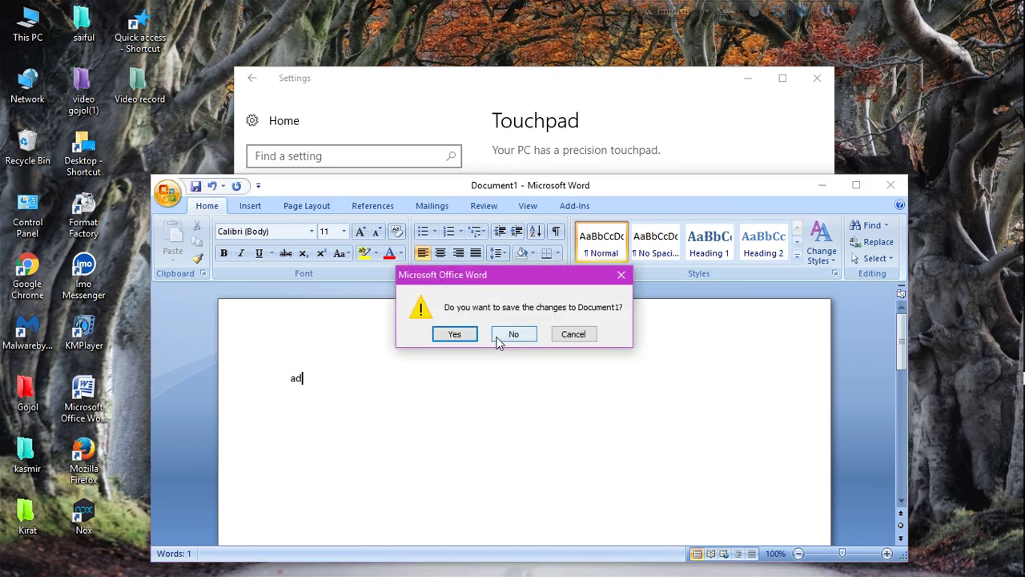
pyautogui.click(514, 335)
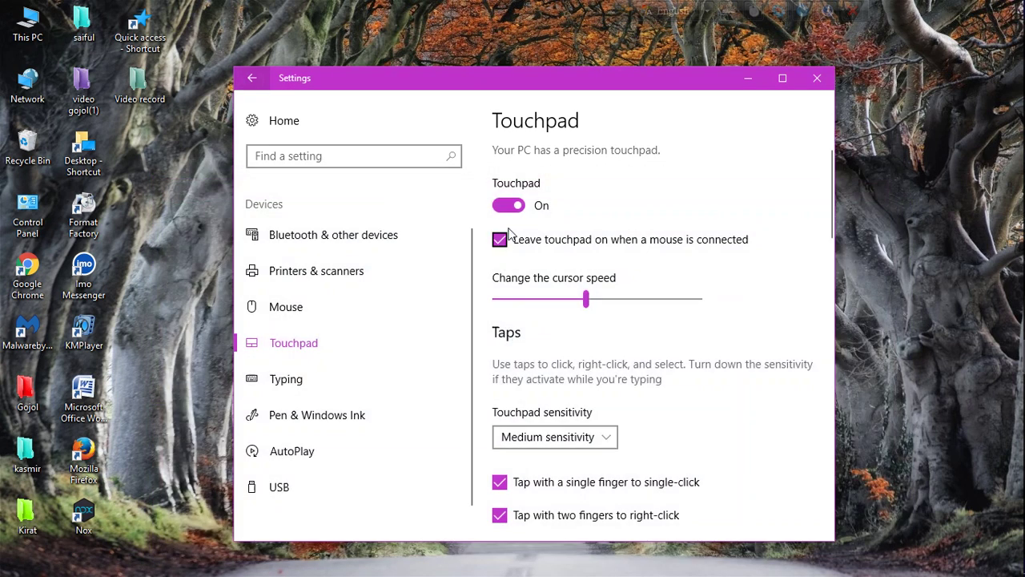
# Turn the touchpad off and close the Settings window
pyautogui.click(513, 206)
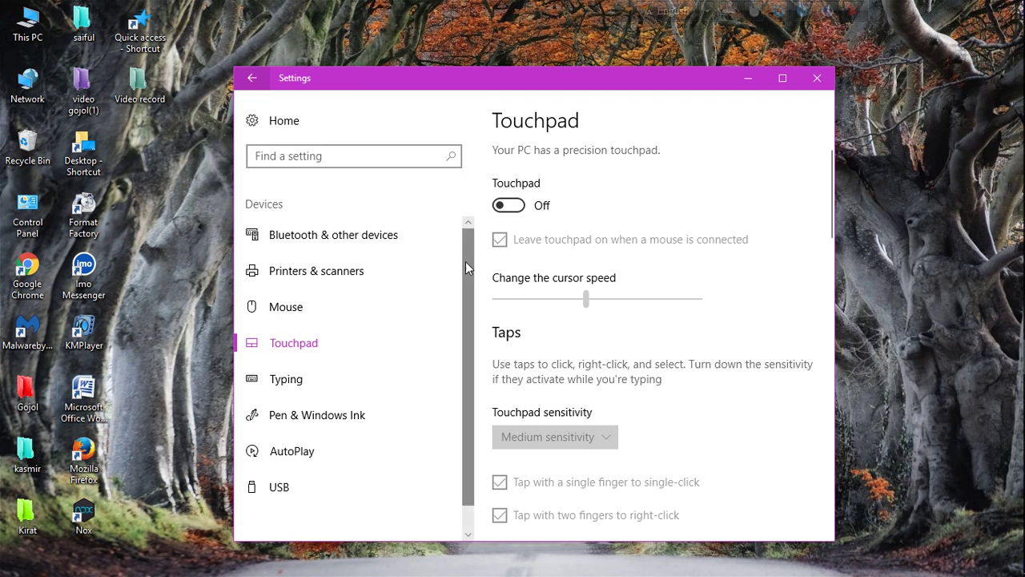
pyautogui.scroll(-1, 447, 288)
pyautogui.scroll(1, 375, 328)
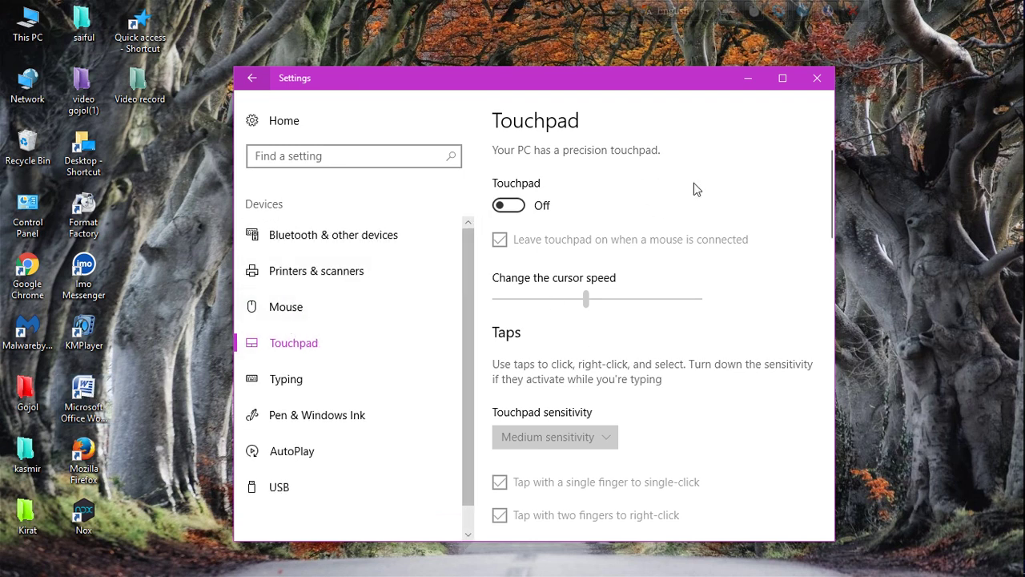
pyautogui.click(812, 83)
# Refresh the desktop twice
pyautogui.rightClick(811, 83)
pyautogui.rightClick(833, 128)
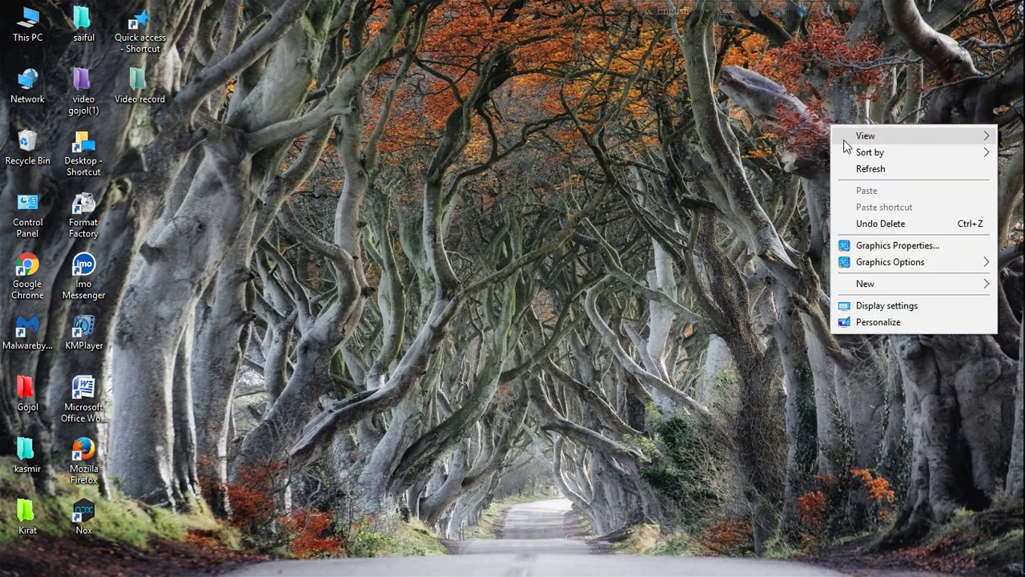
pyautogui.click(854, 169)
pyautogui.rightClick(854, 170)
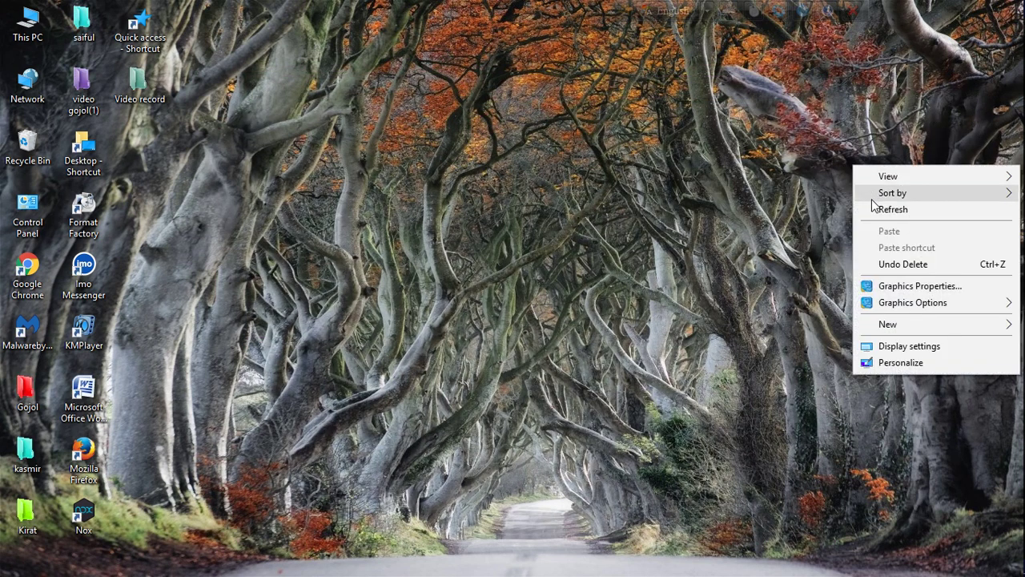
pyautogui.click(869, 208)
pyautogui.moveTo(1022, 377)
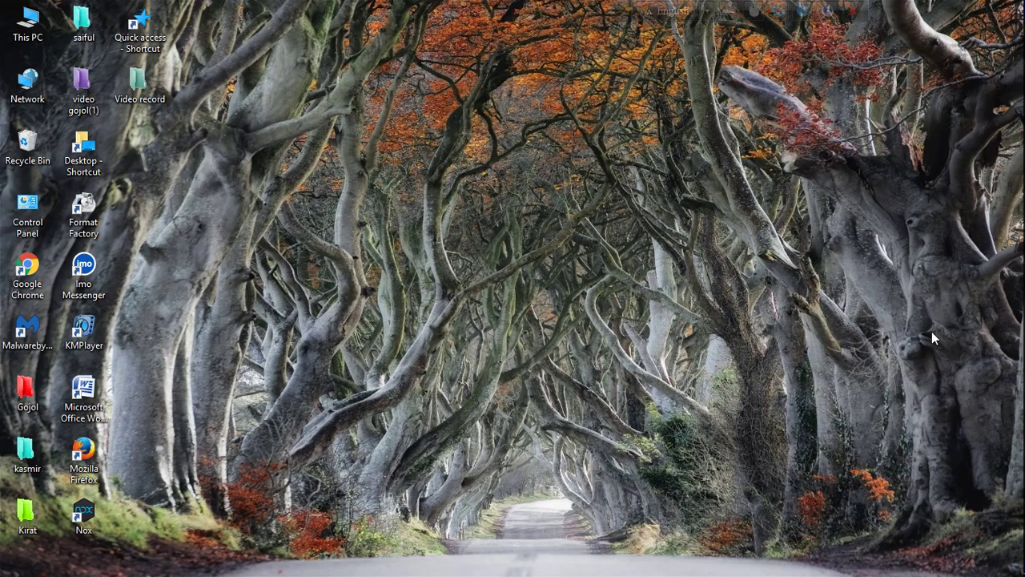
pyautogui.moveTo(1015, 333)
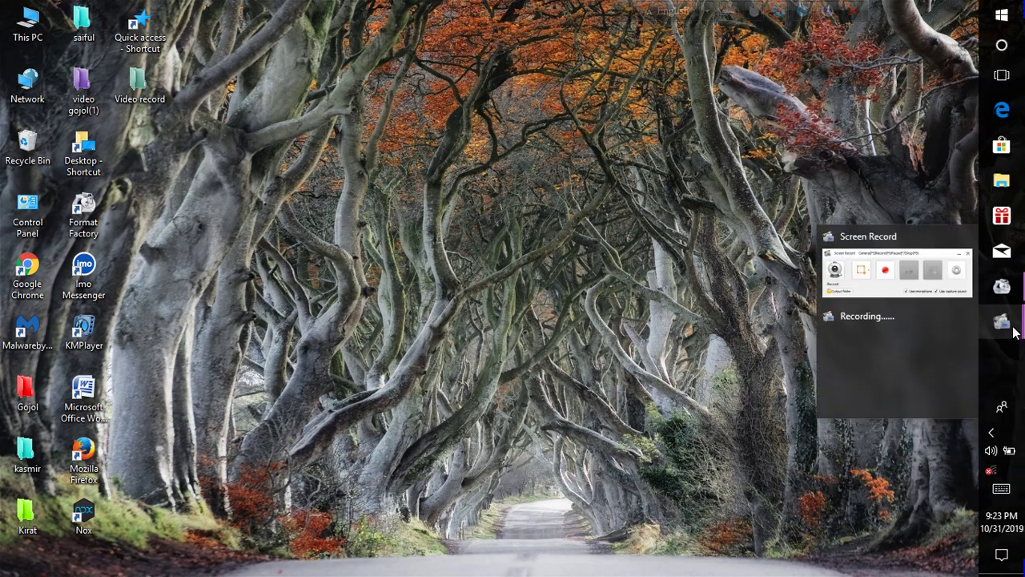